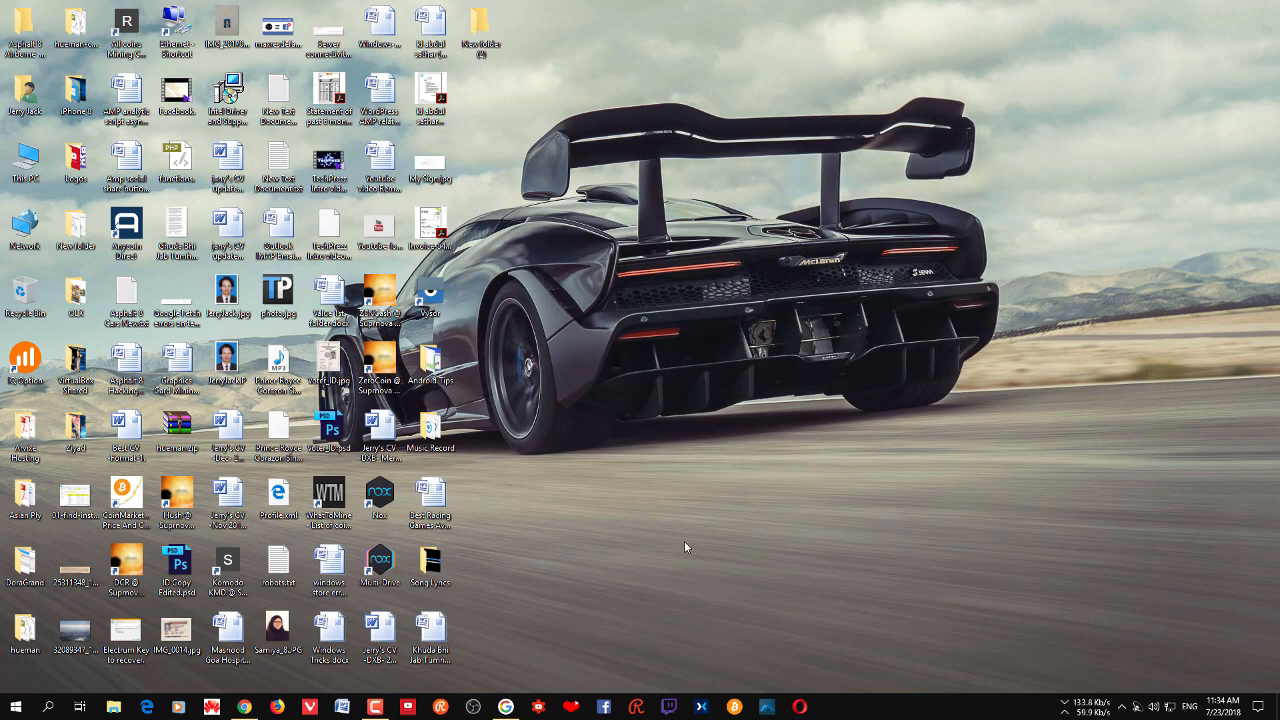
Step: Confirm Country or region is Philippines under Region & language, then close Settings
key("super+i")
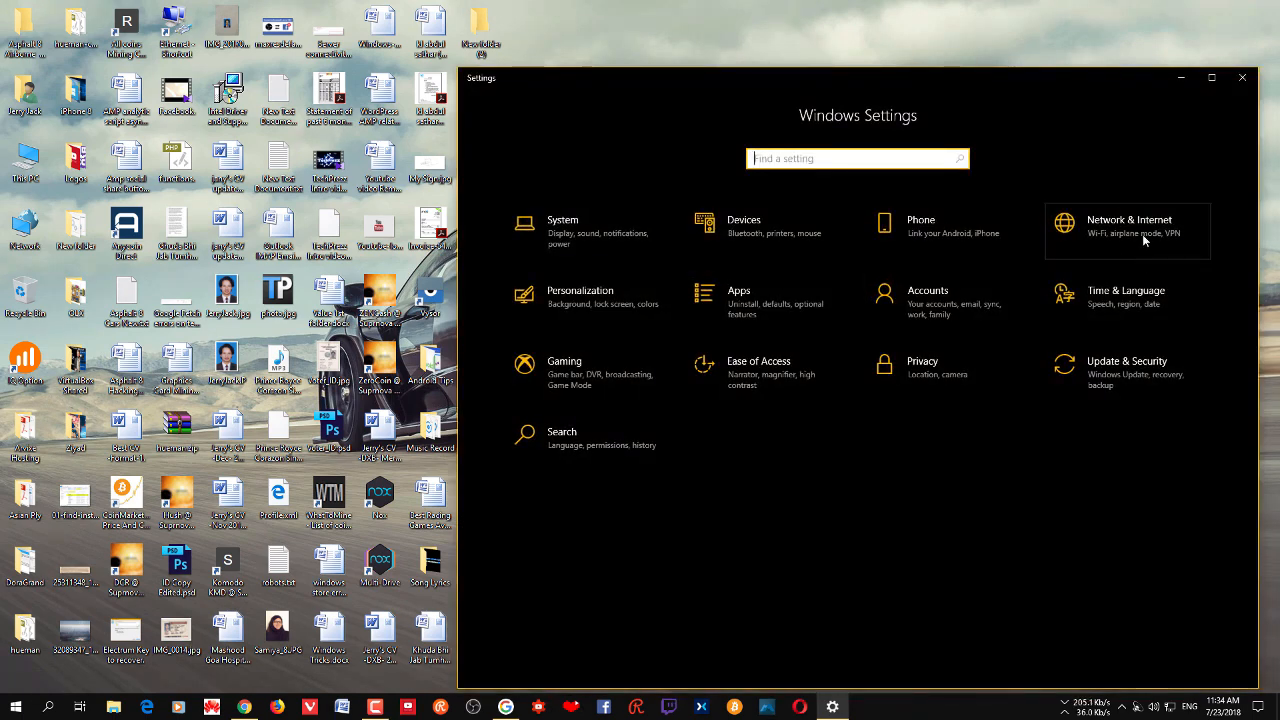
left_click(1112, 296)
left_click(552, 240)
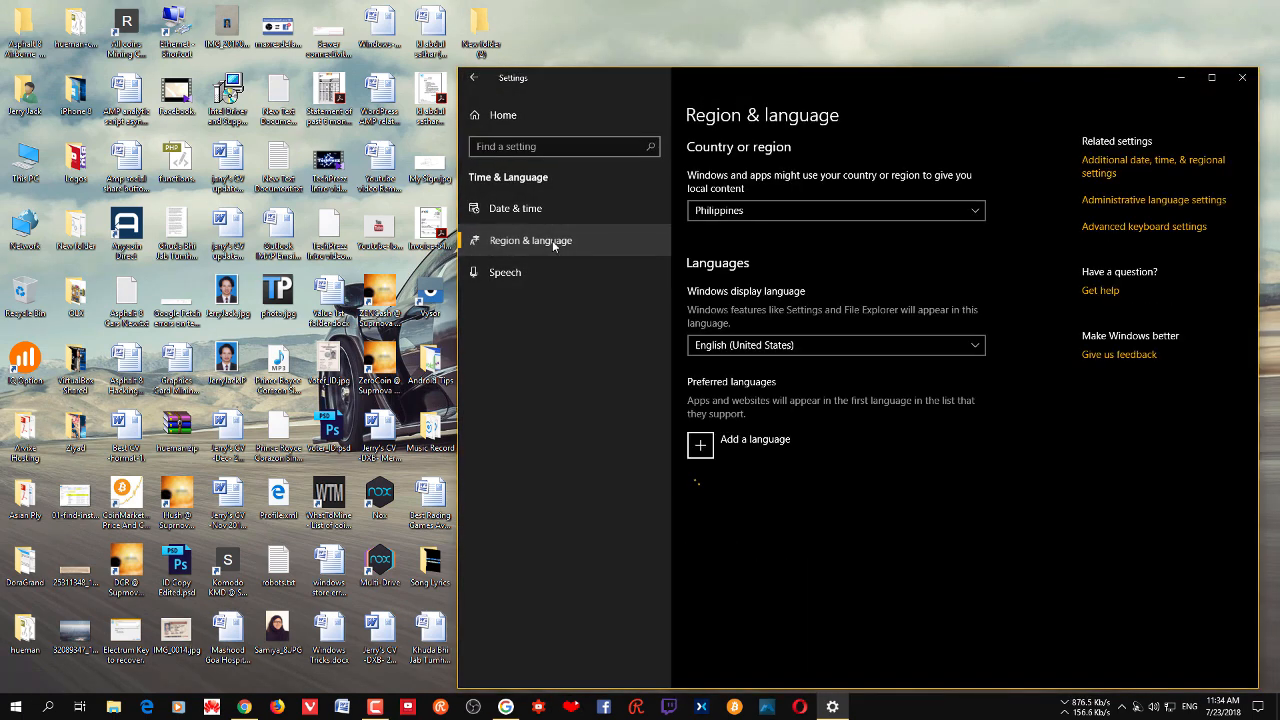
left_click(786, 217)
left_click(756, 208)
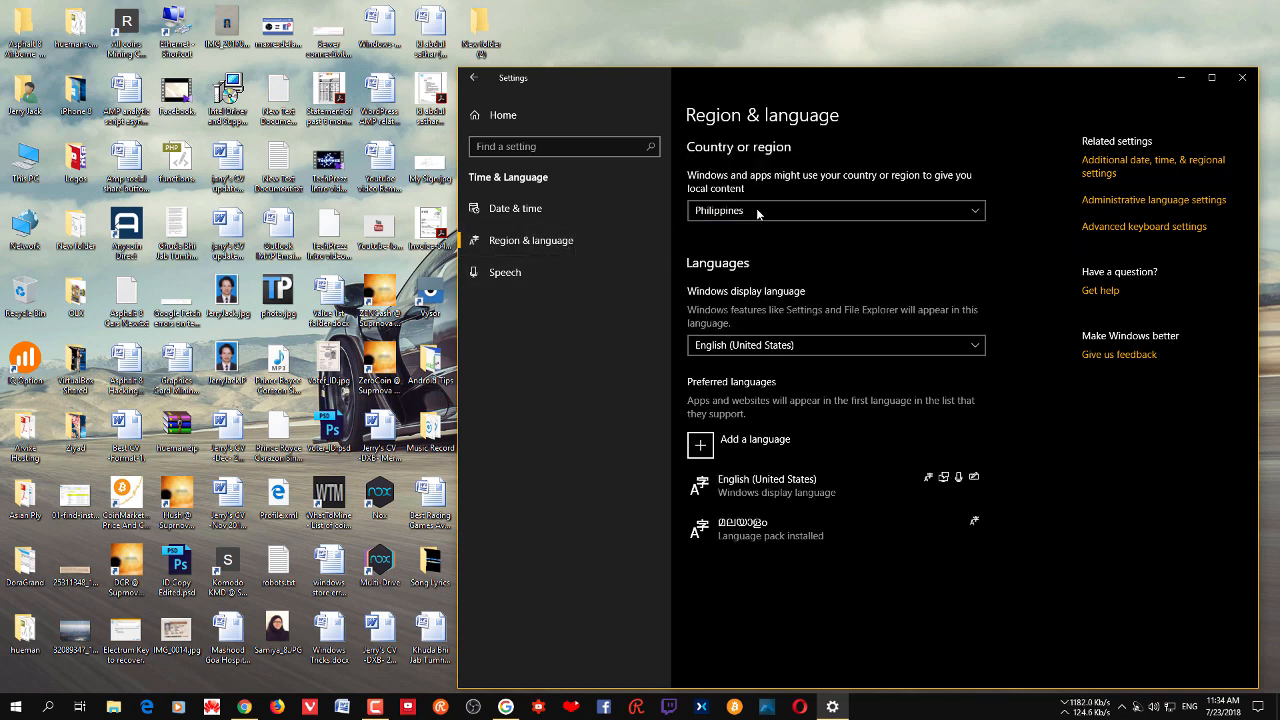
left_click(1242, 78)
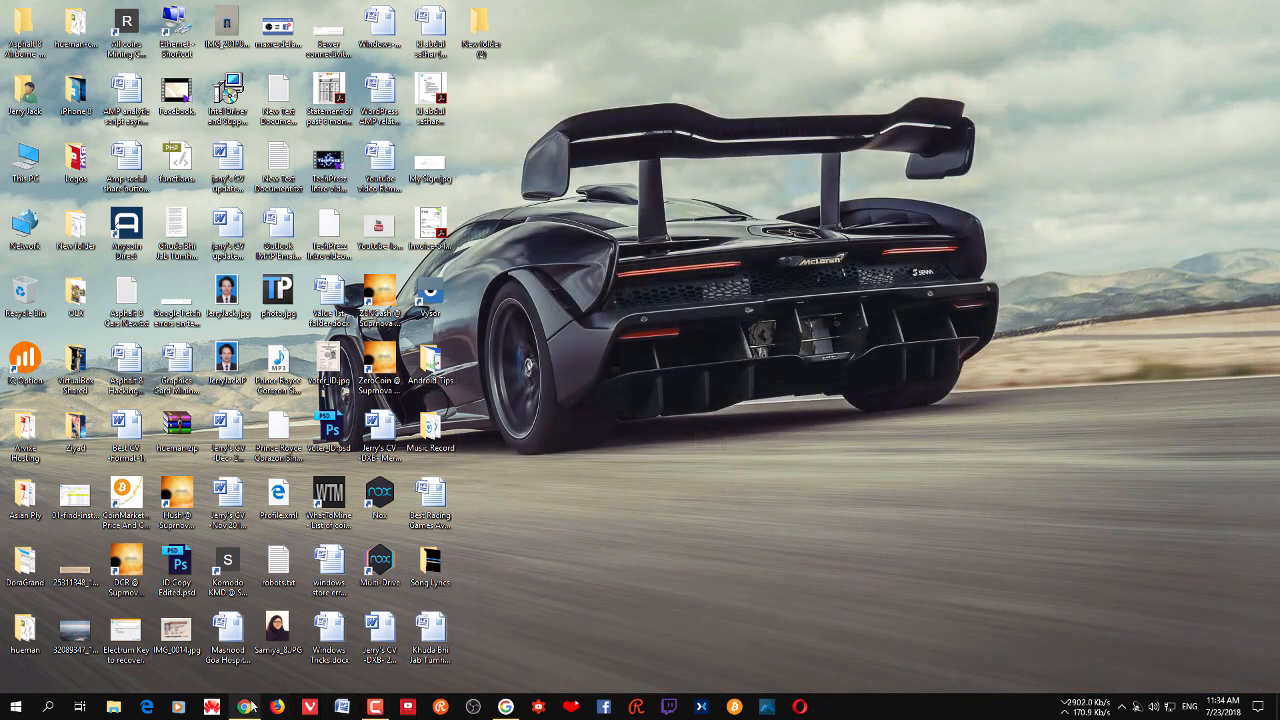
mouse_move(244, 707)
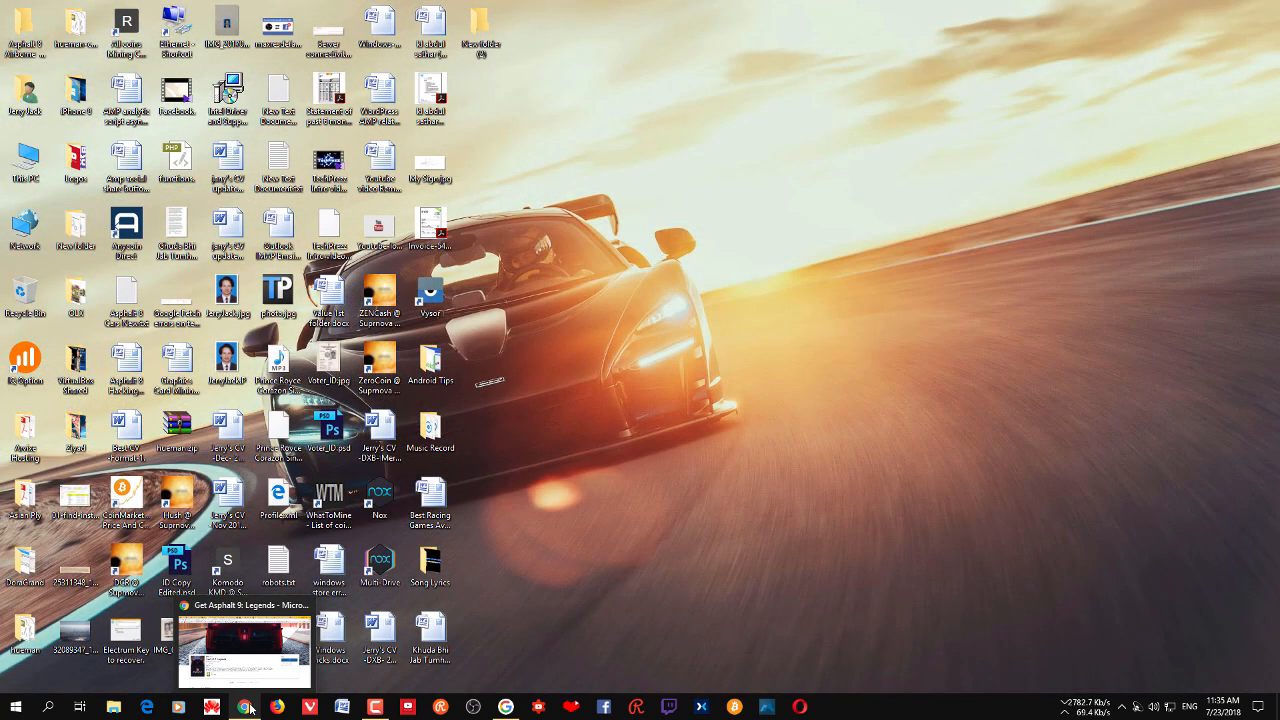
Step: Restore the Asphalt 9: Legends web page and request Get on its product card
left_click(247, 707)
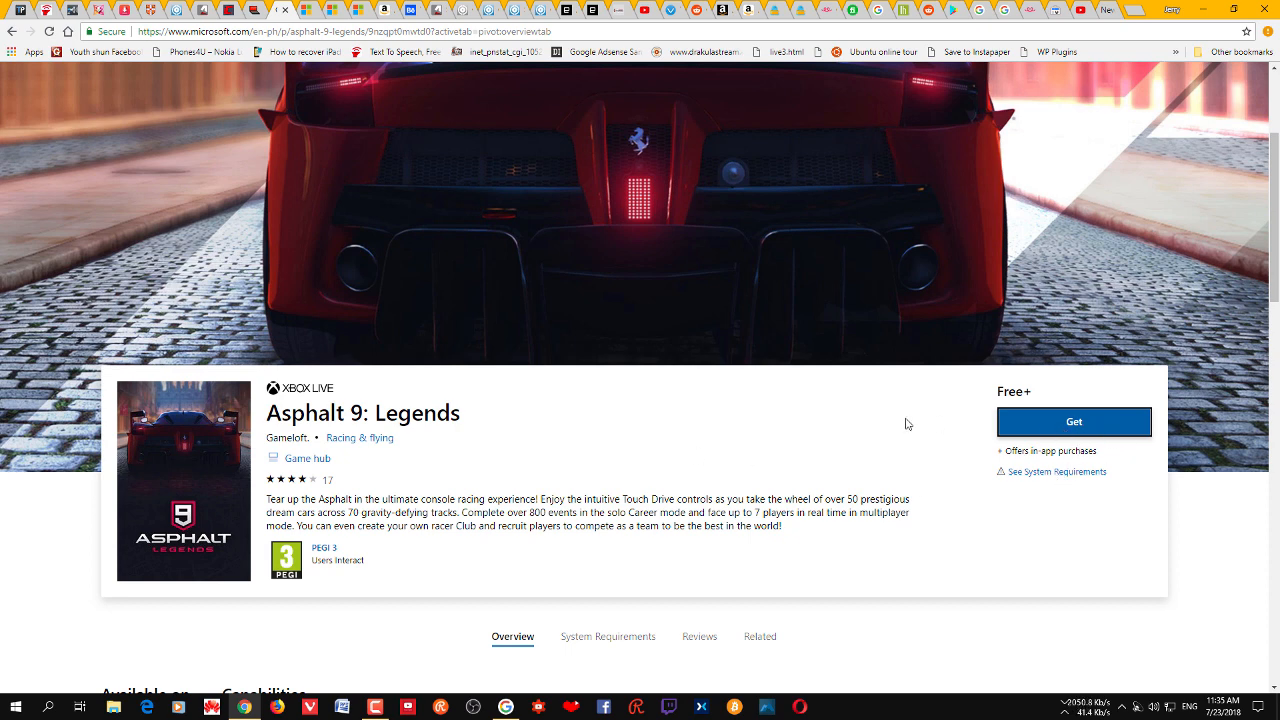
scroll(878, 423, "up", 5)
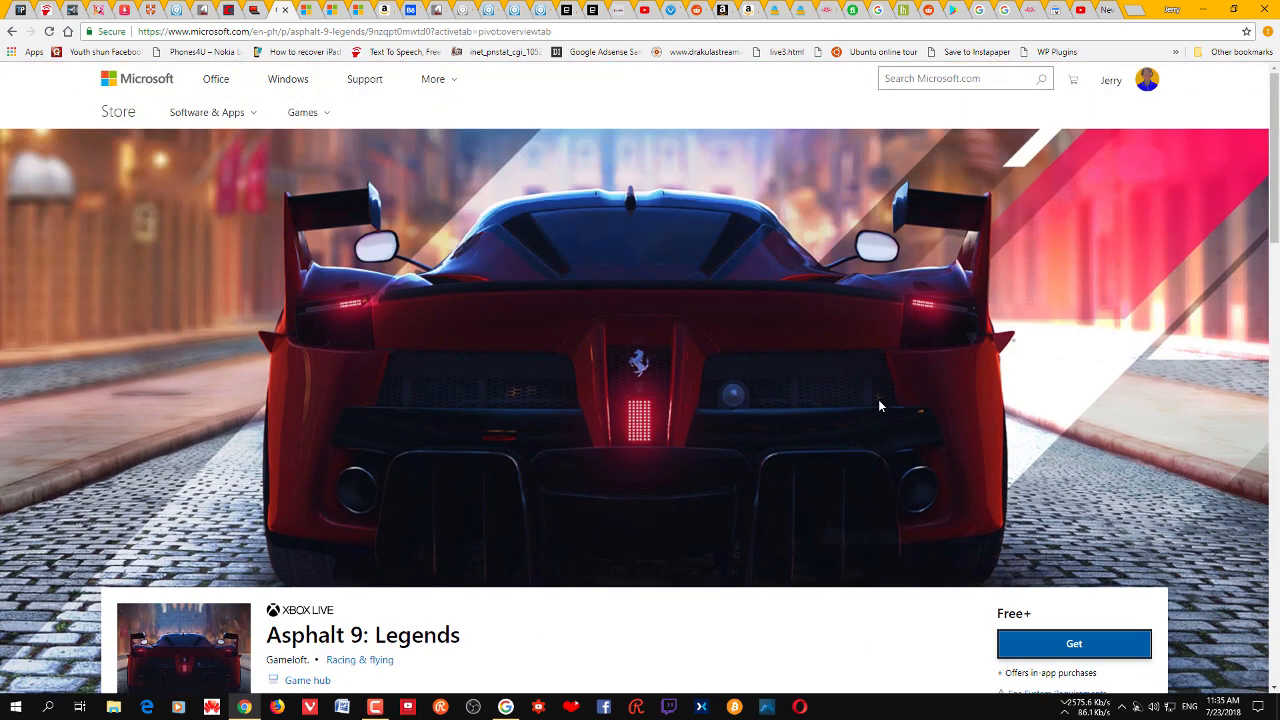
scroll(724, 421, "down", 2)
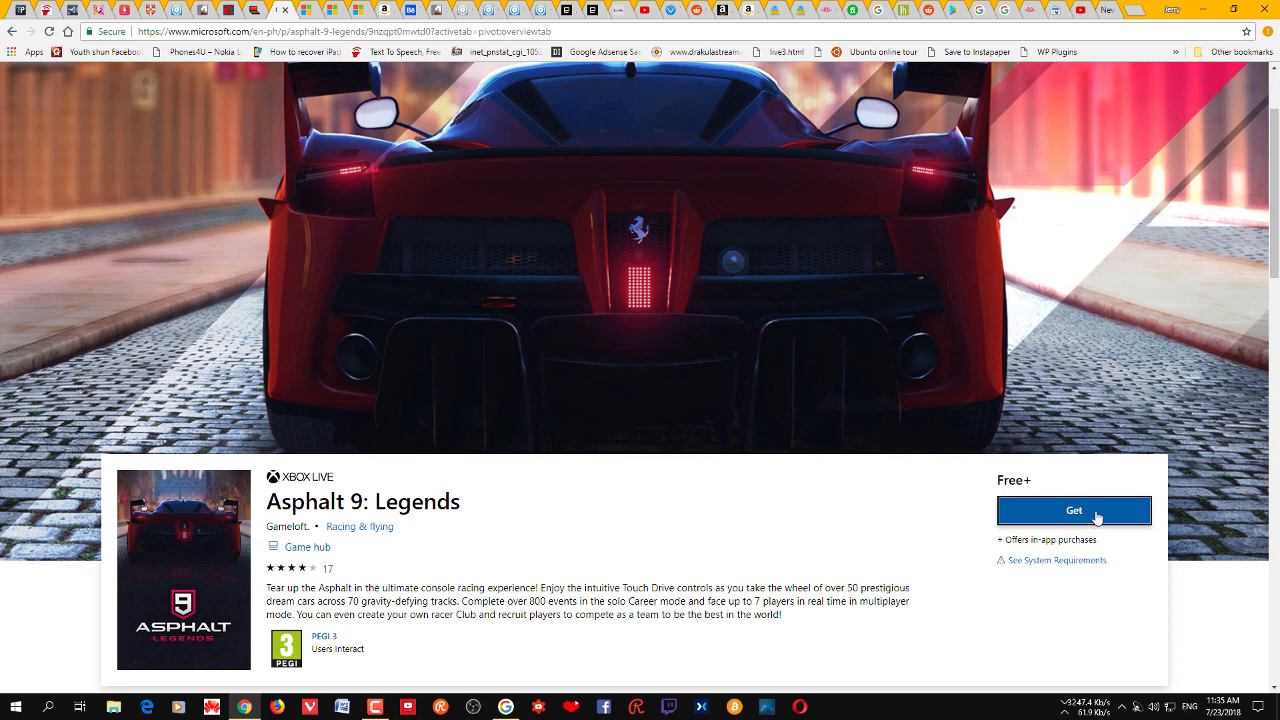
scroll(877, 350, "up", 2)
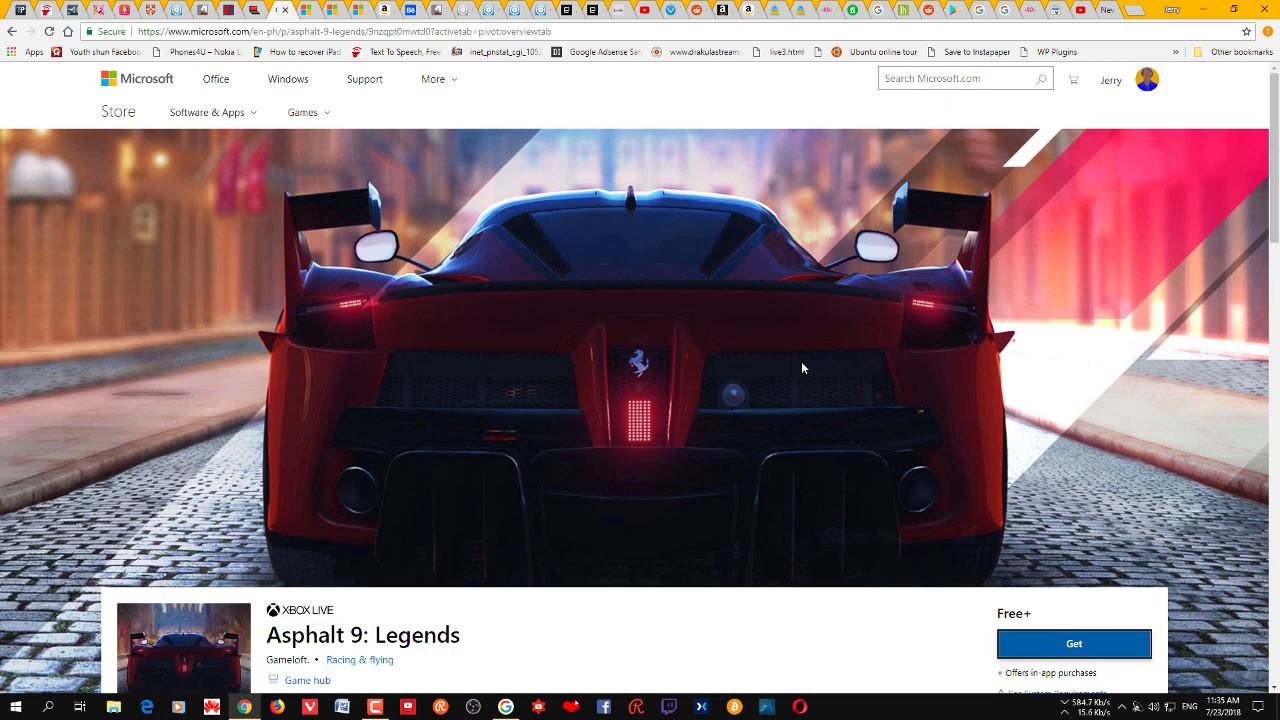
scroll(801, 361, "down", 2)
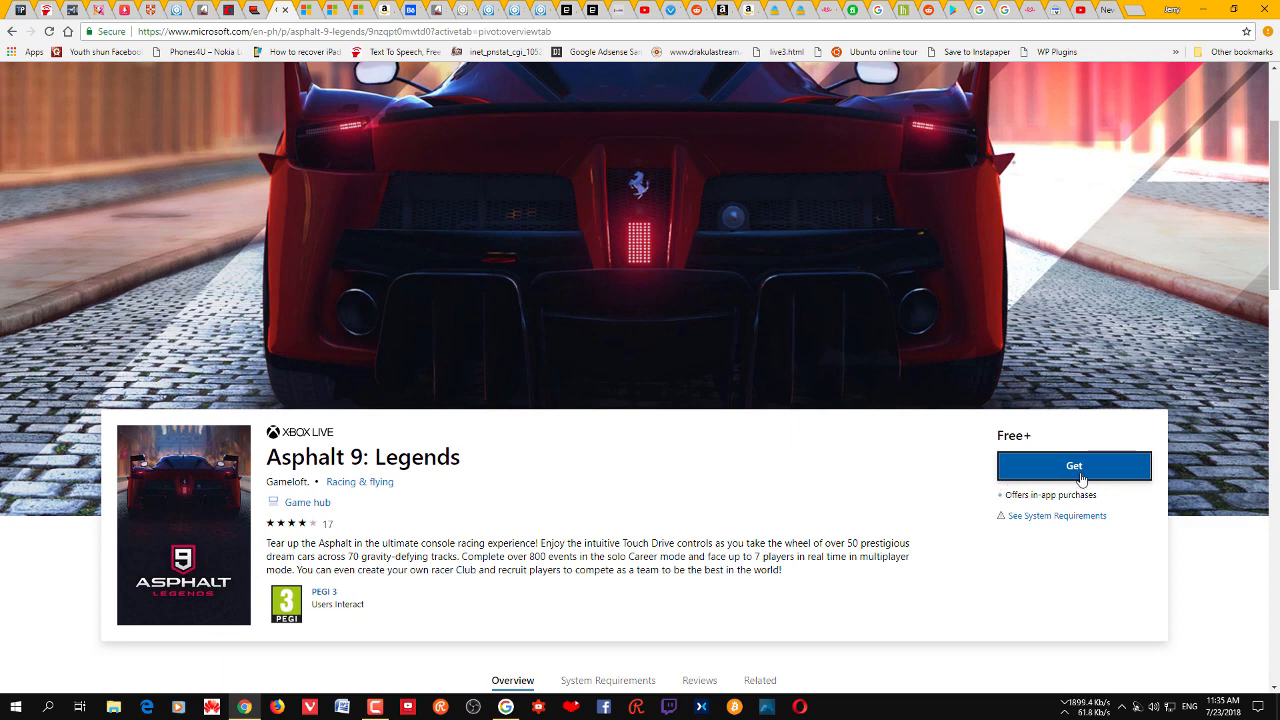
left_click(1081, 470)
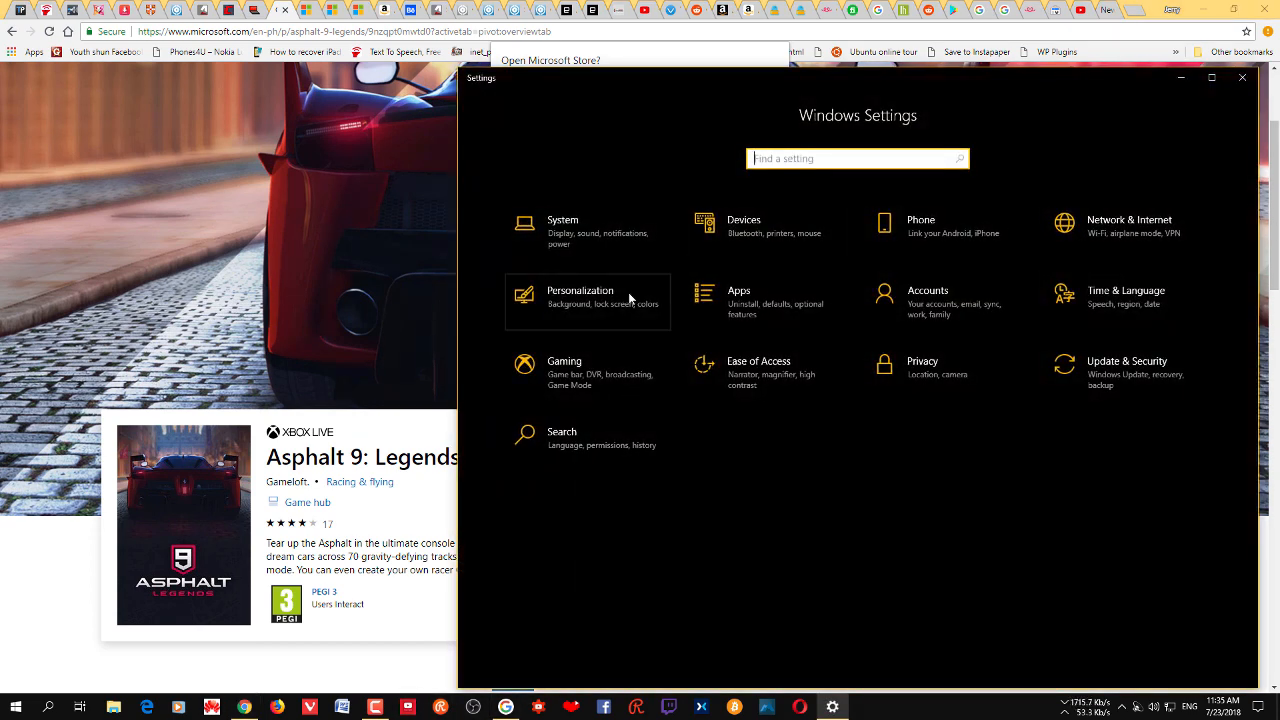
left_click(1132, 308)
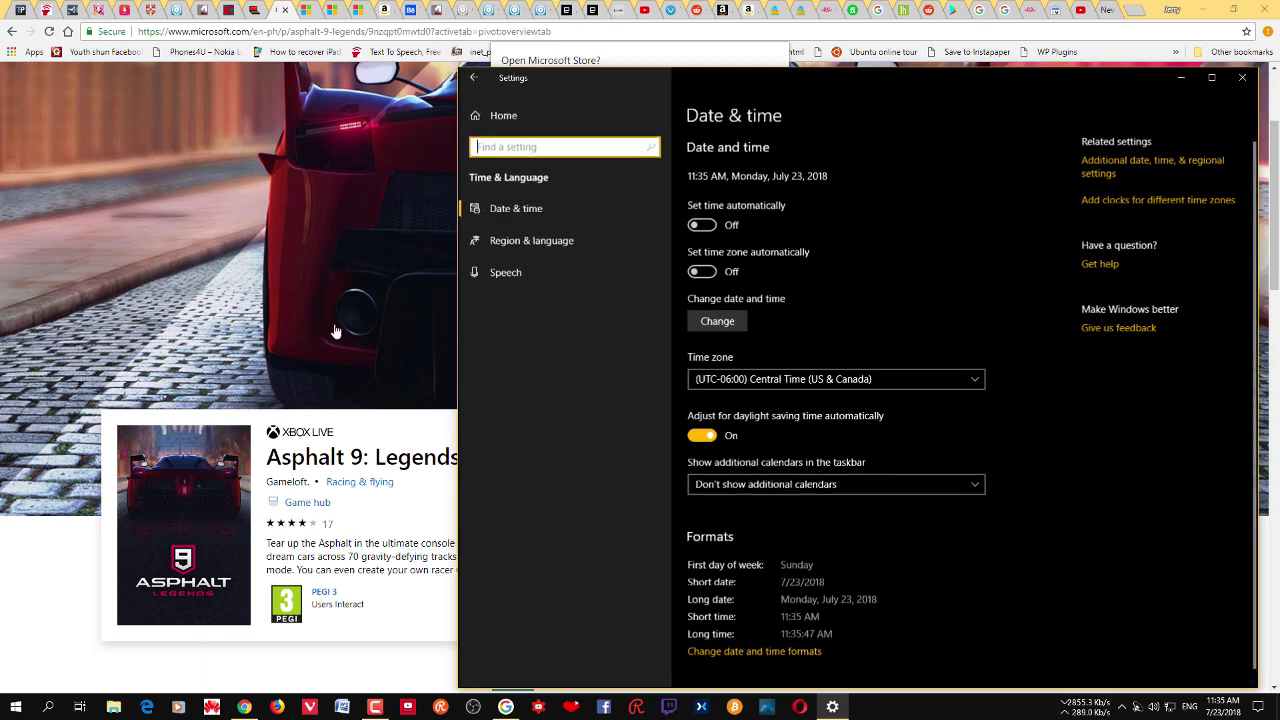
left_click(518, 244)
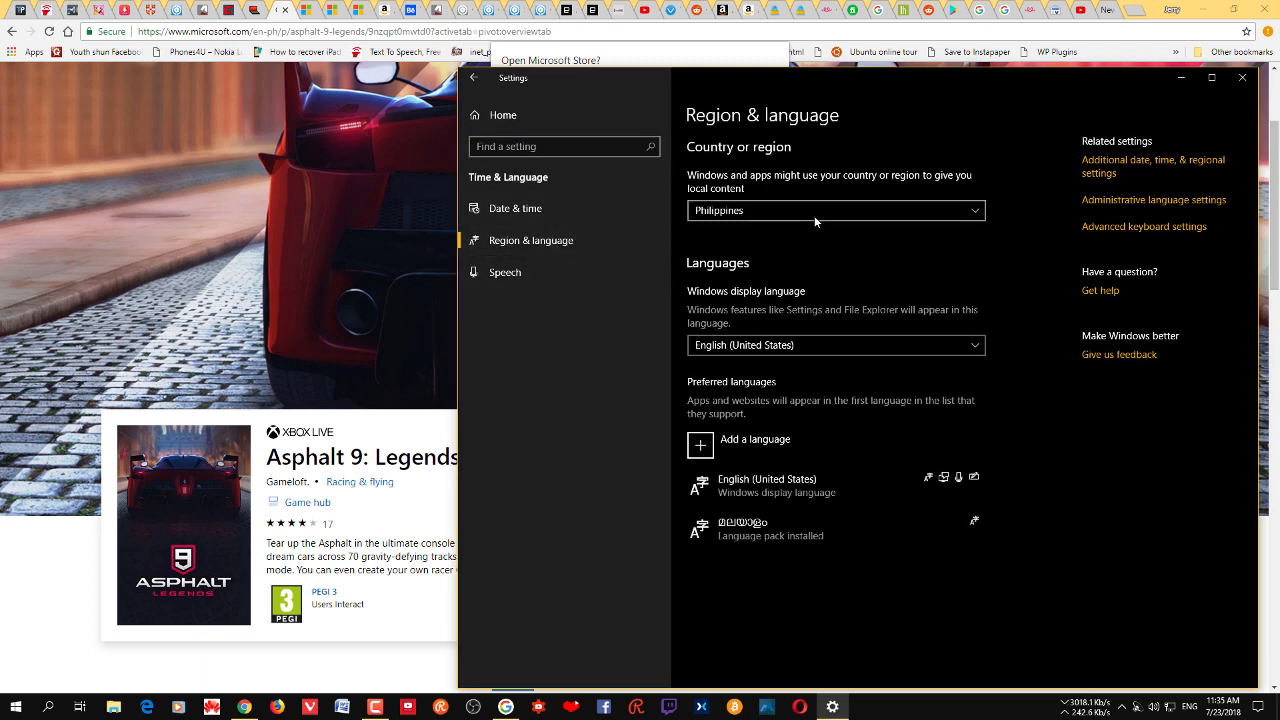
left_click(1253, 80)
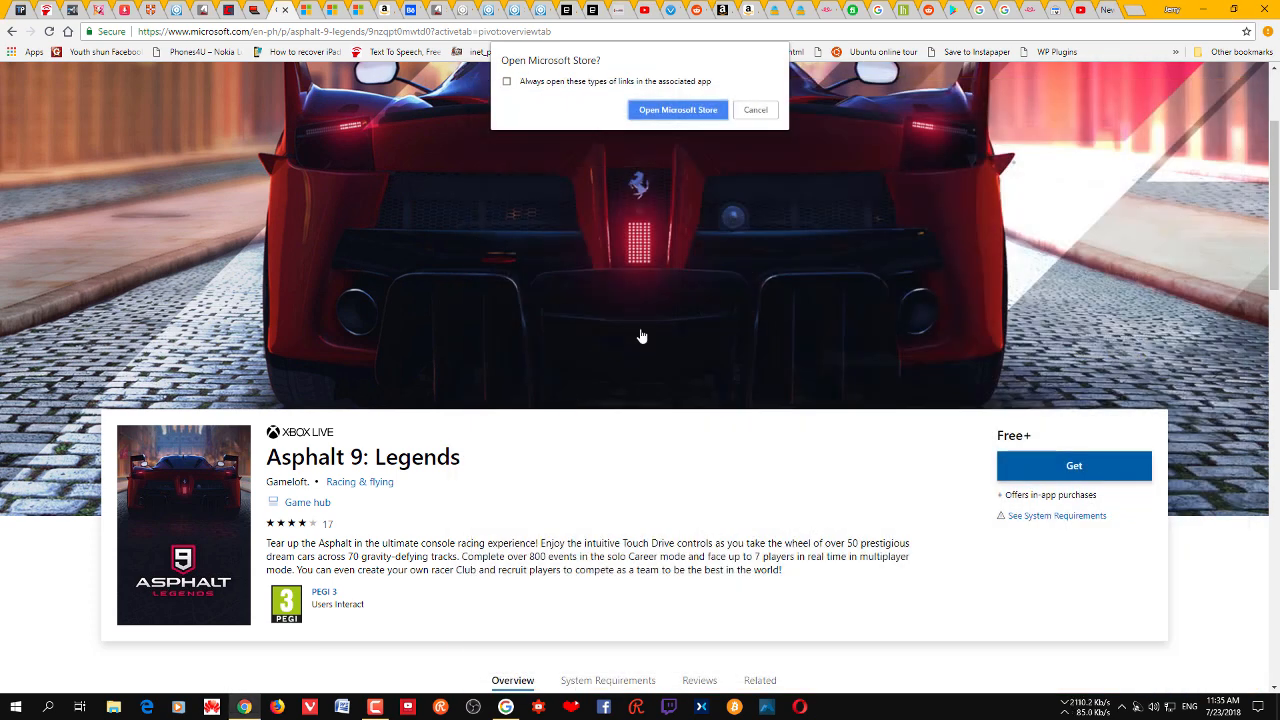
Step: Accept the Open Microsoft Store prompt to load the Asphalt 9: Legends page in the app
left_click(668, 112)
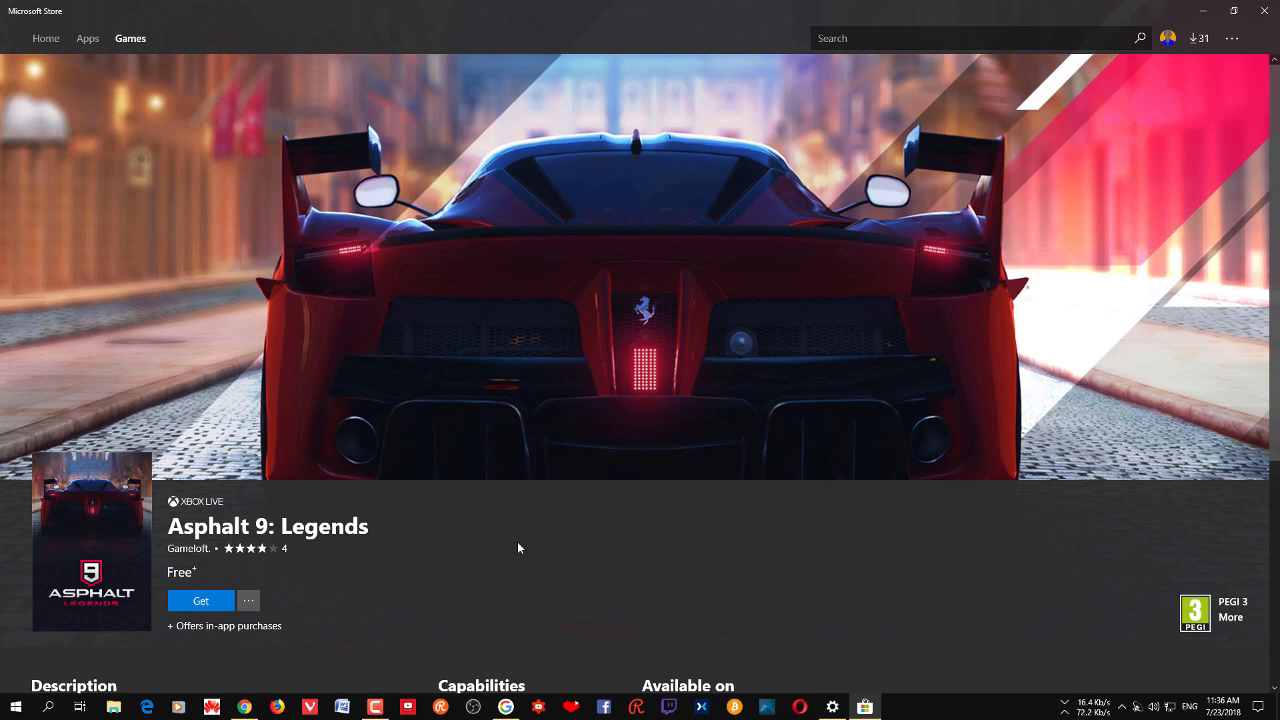
scroll(514, 515, "down", 2)
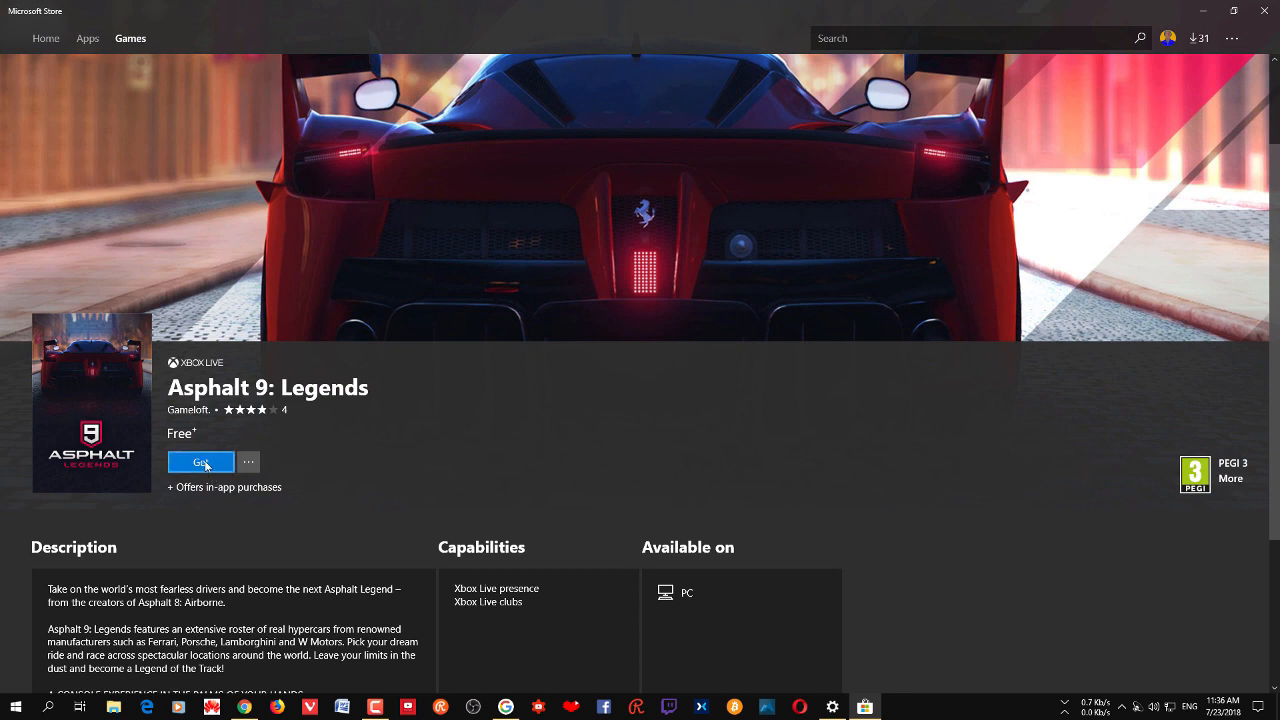
Step: Get Asphalt 9: Legends in the Store app so the download shows Working
left_click(202, 463)
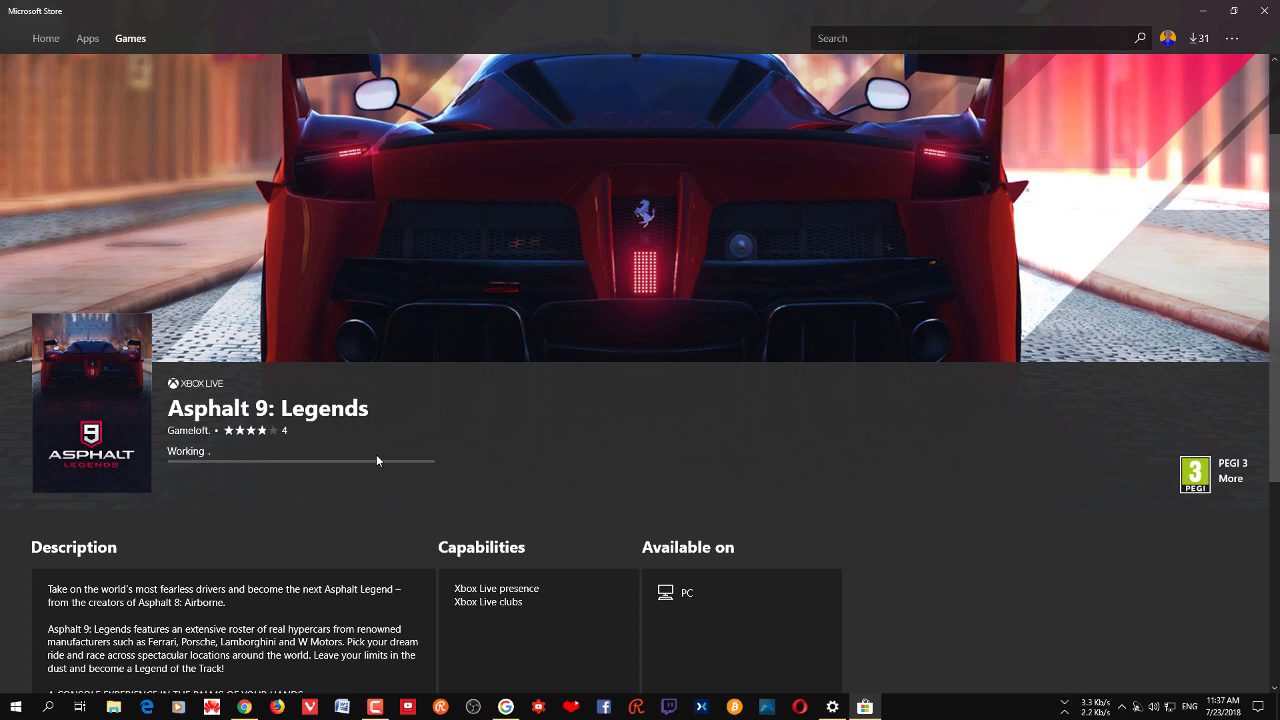
scroll(377, 460, "up", 3)
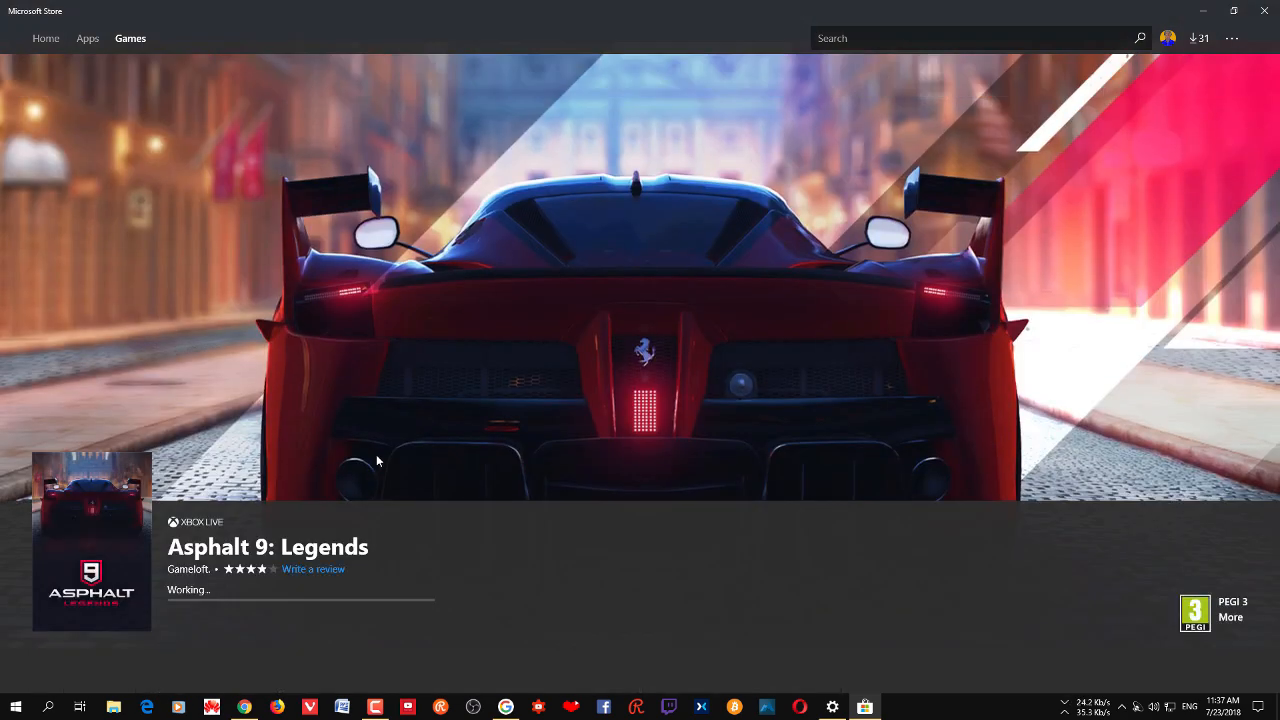
scroll(440, 560, "down", 1)
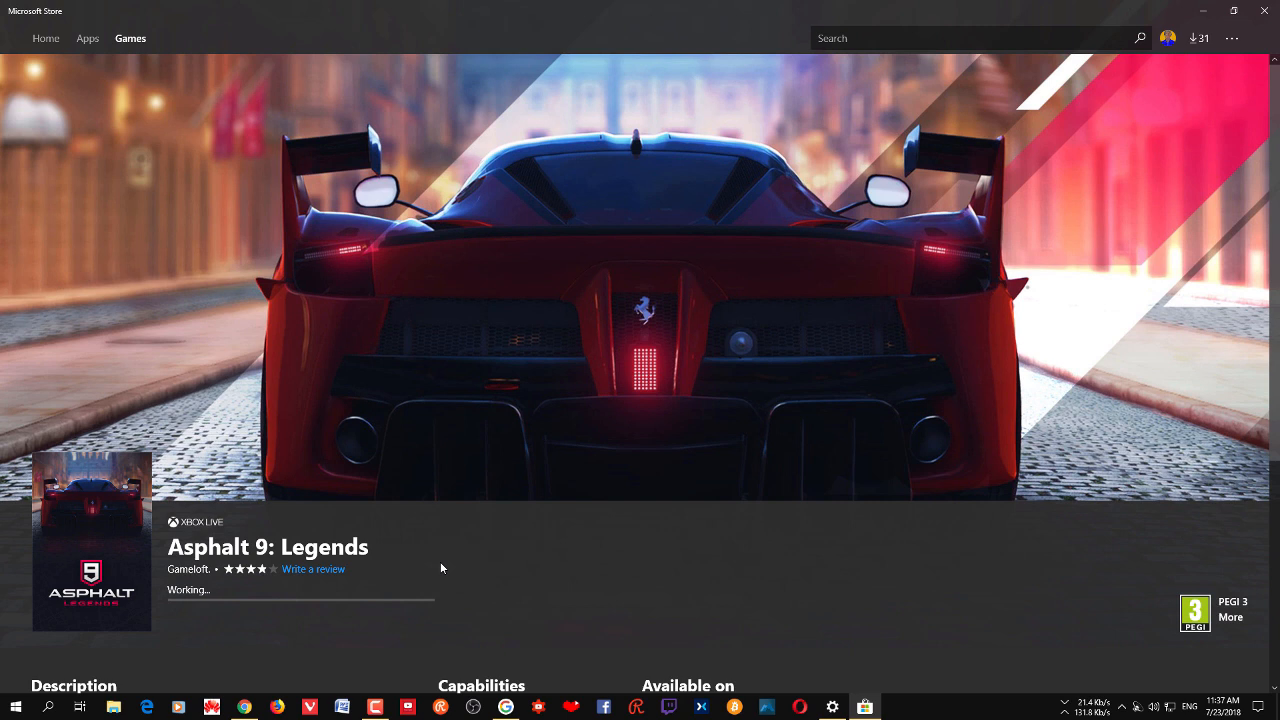